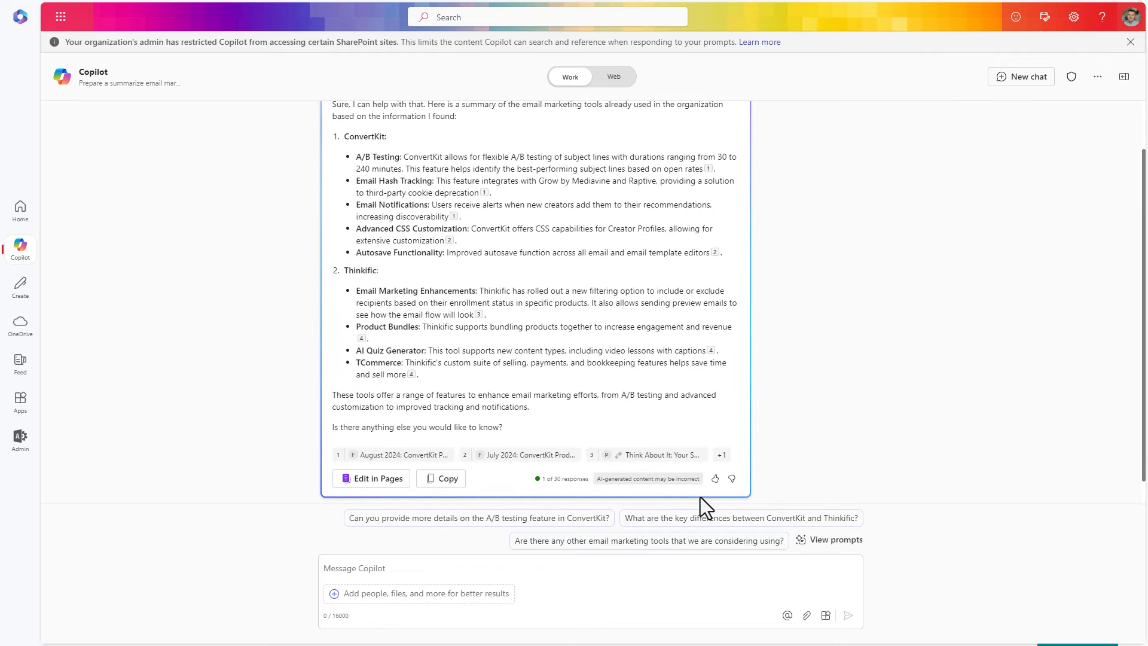
Open Copilot's summary of the organization's email marketing tools as an editable page in Pages
scroll(678, 402, "up", 1)
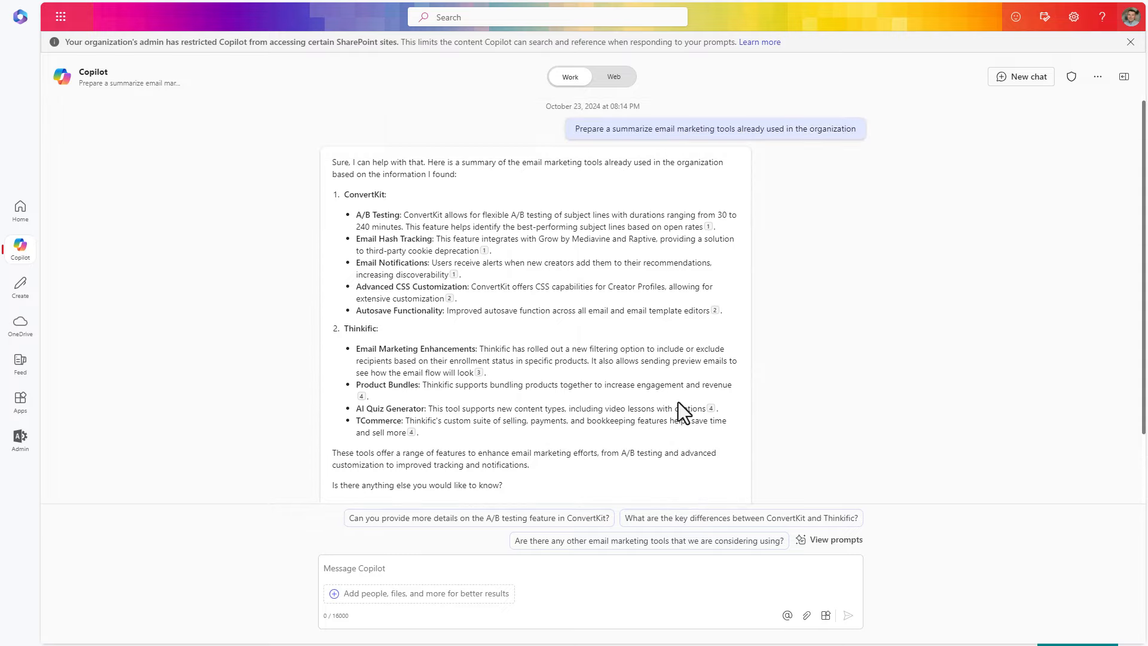
scroll(678, 402, "down", 2)
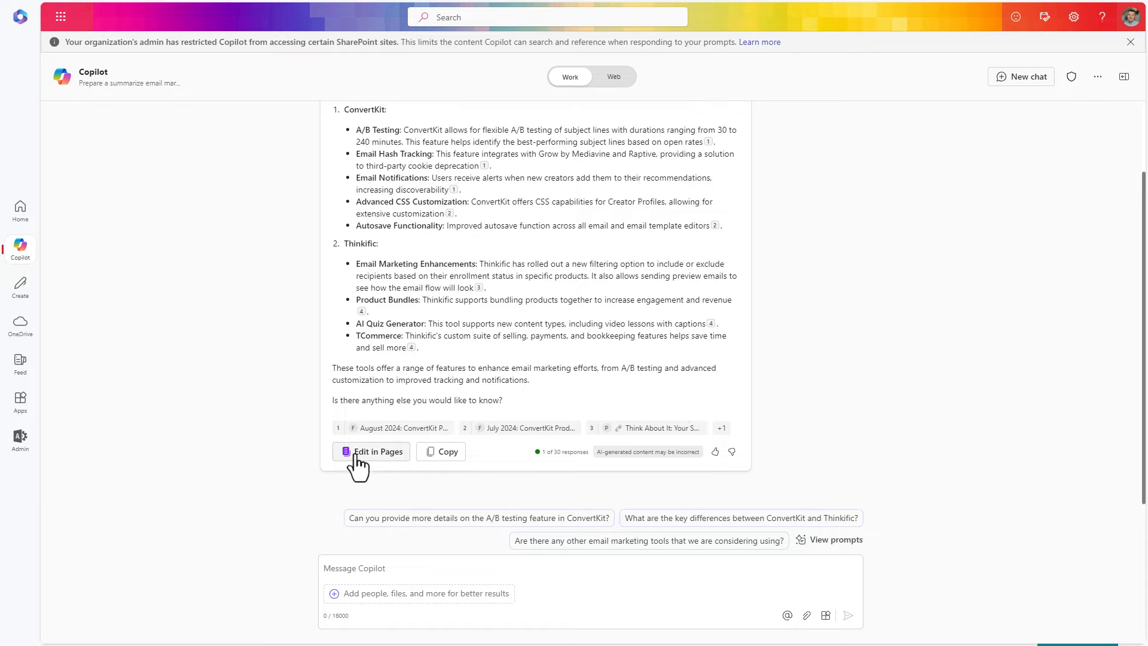
left_click(397, 455)
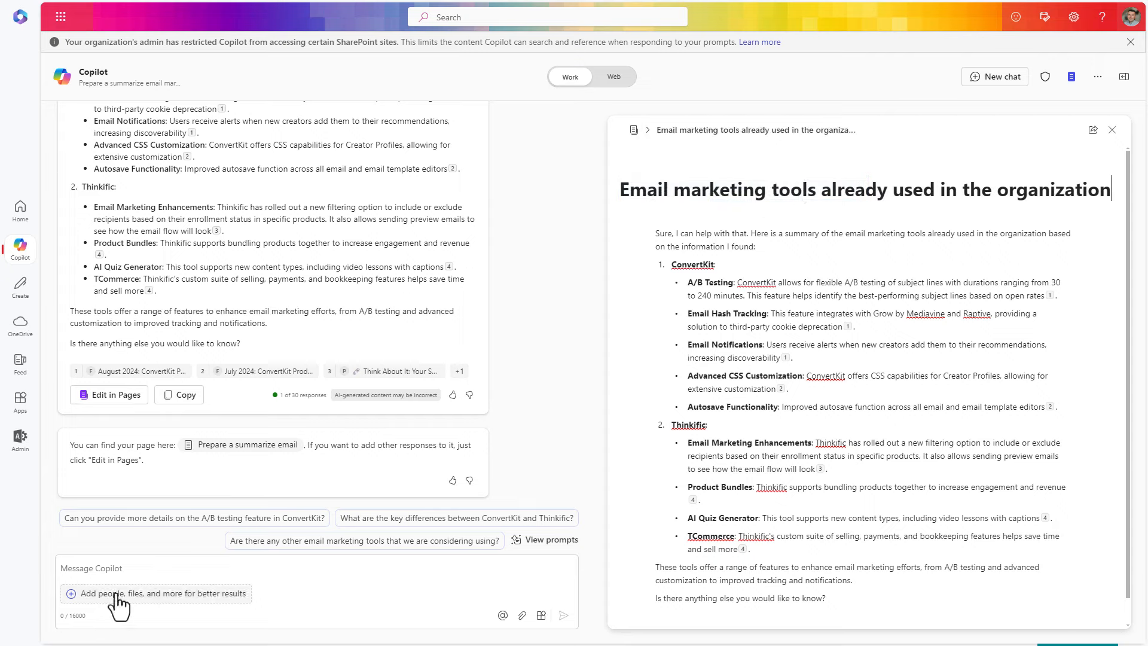
Ask Copilot "What are the globally used email marketing tools you will recommend and why" and add its answer to the page
left_click(128, 568)
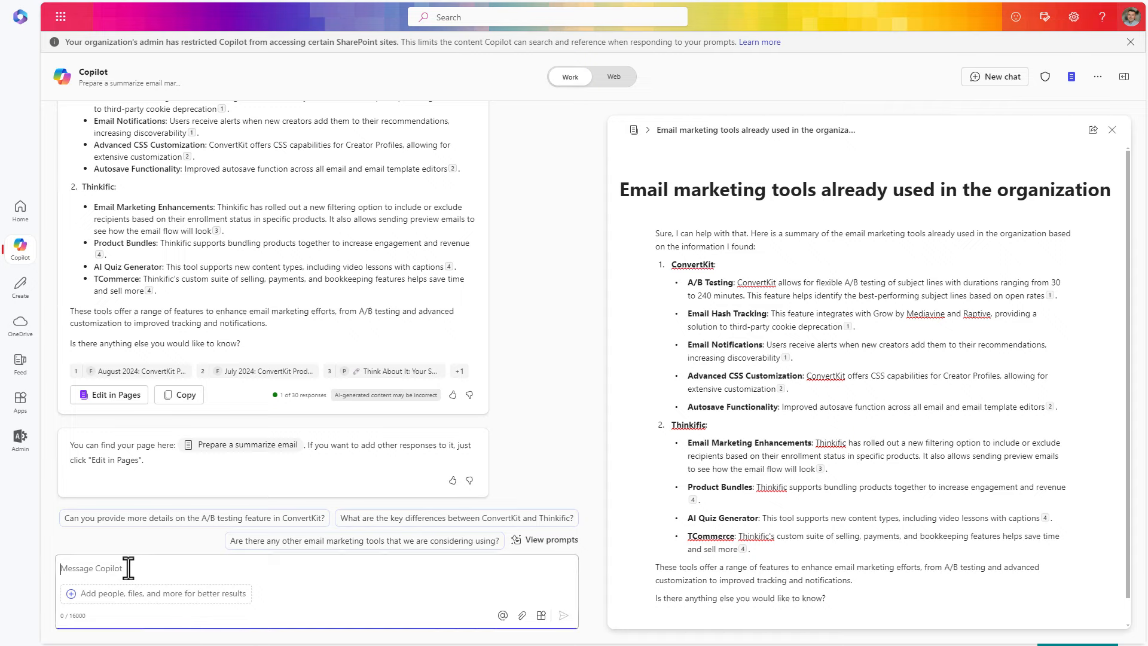
type("What are the globally used email marketing tools you will recommend and why")
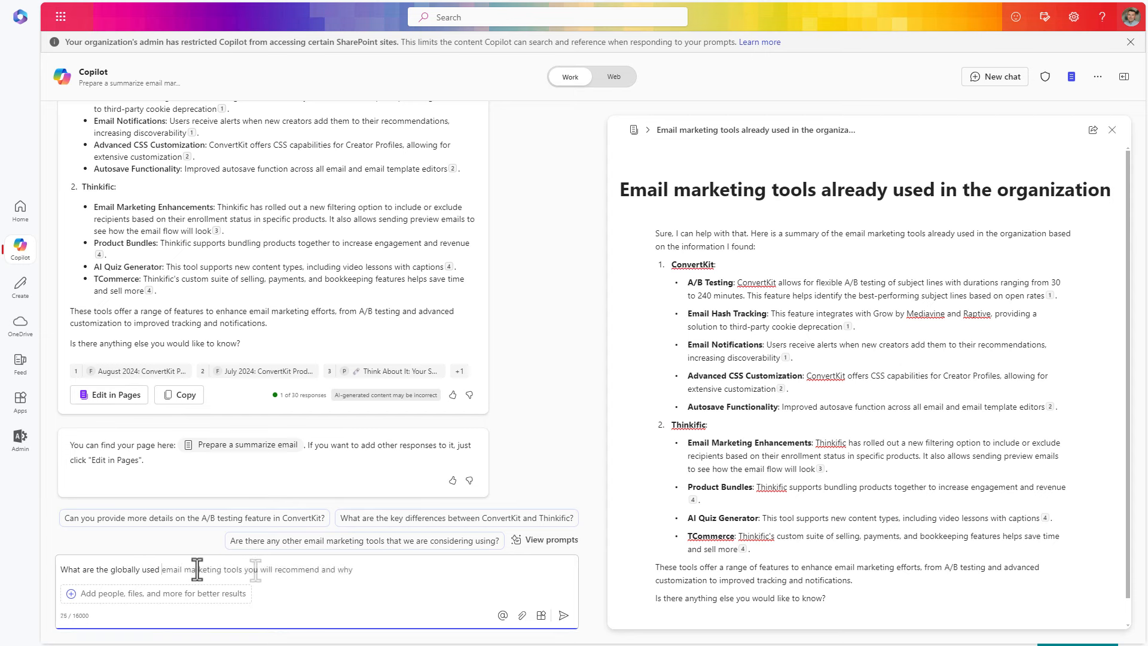
key("Return")
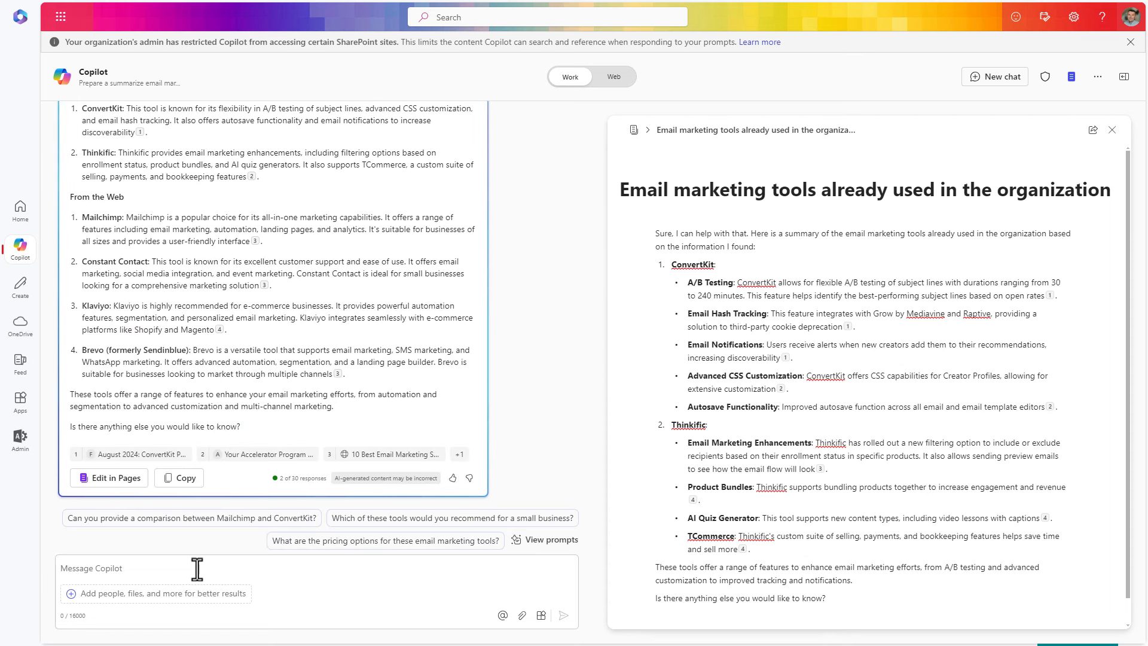
left_click(113, 478)
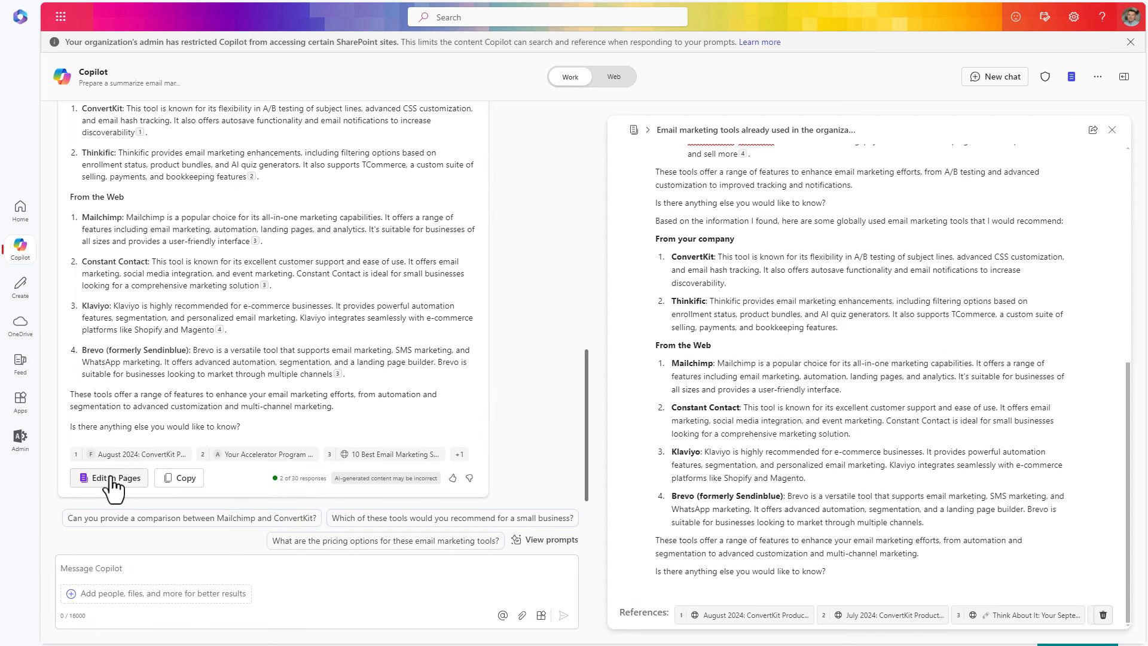
Remove the "From your company" block and the "From the Web" heading from the recommendations on the page
scroll(838, 414, "up", 6)
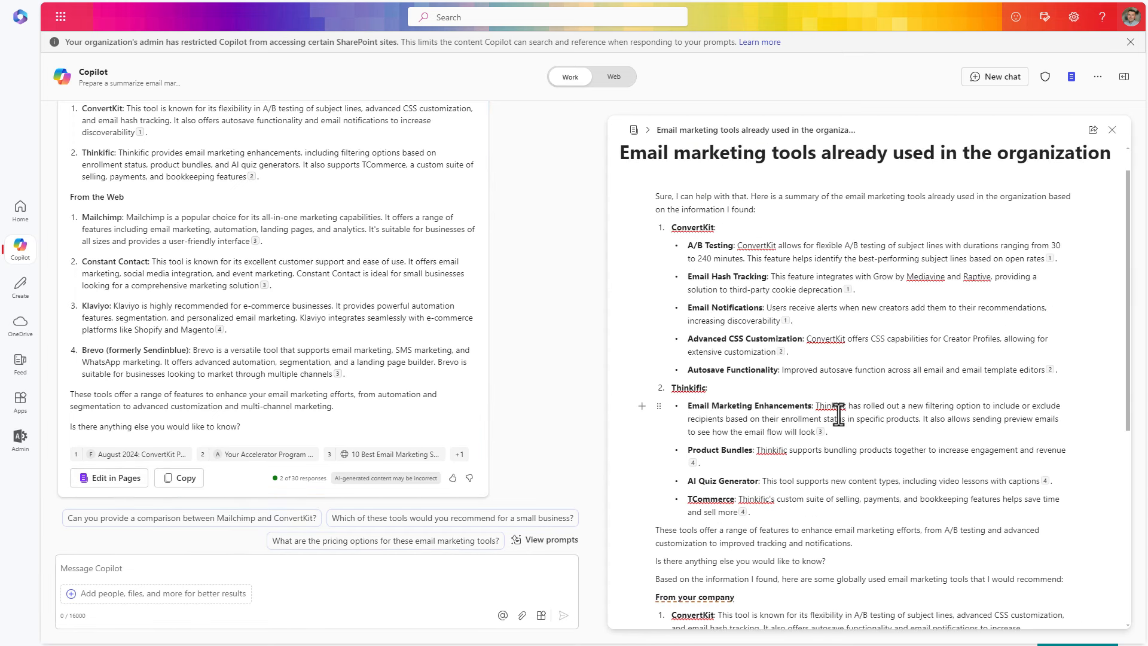
scroll(161, 311, "up", 2)
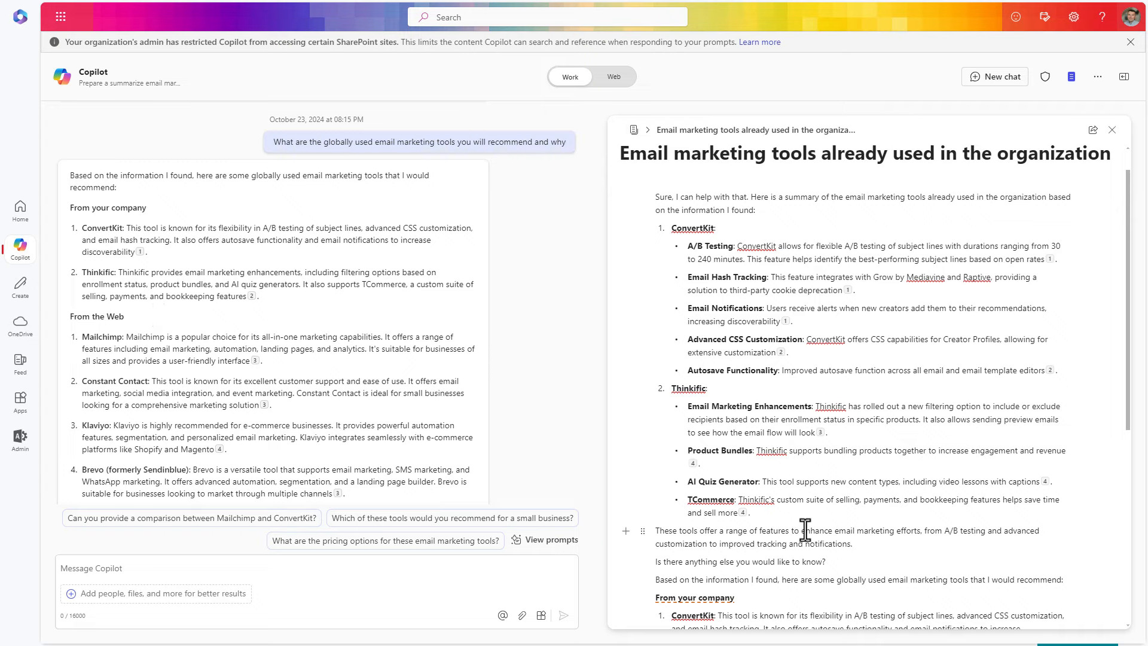
scroll(801, 531, "down", 3)
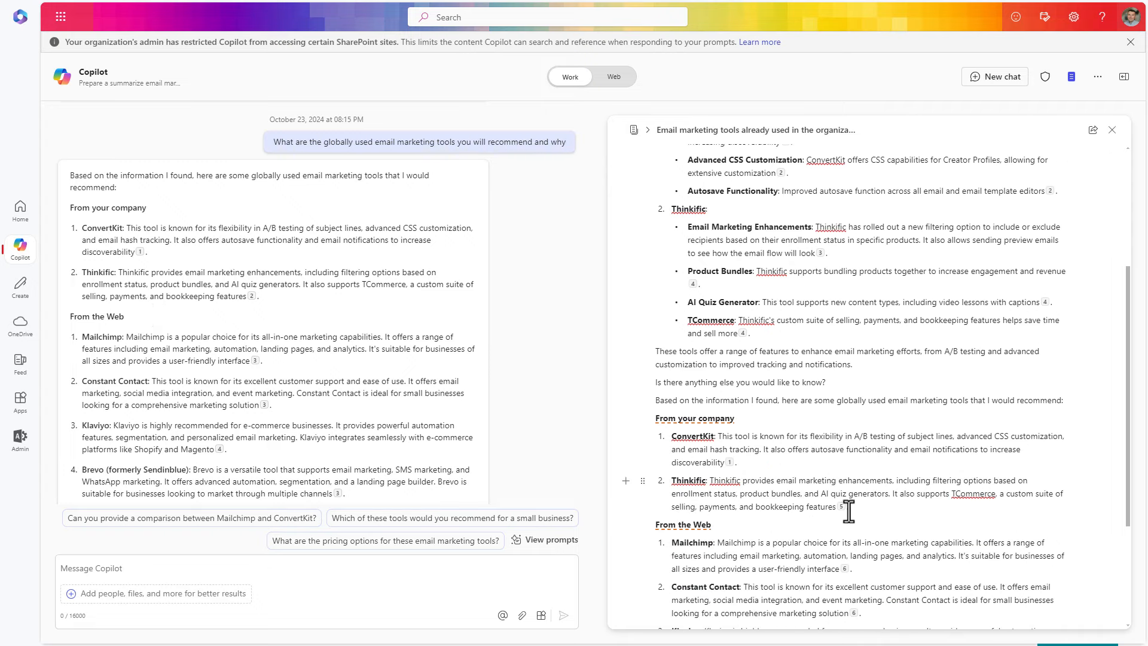
left_click_drag(721, 519, 710, 514)
left_click_drag(710, 514, 703, 323)
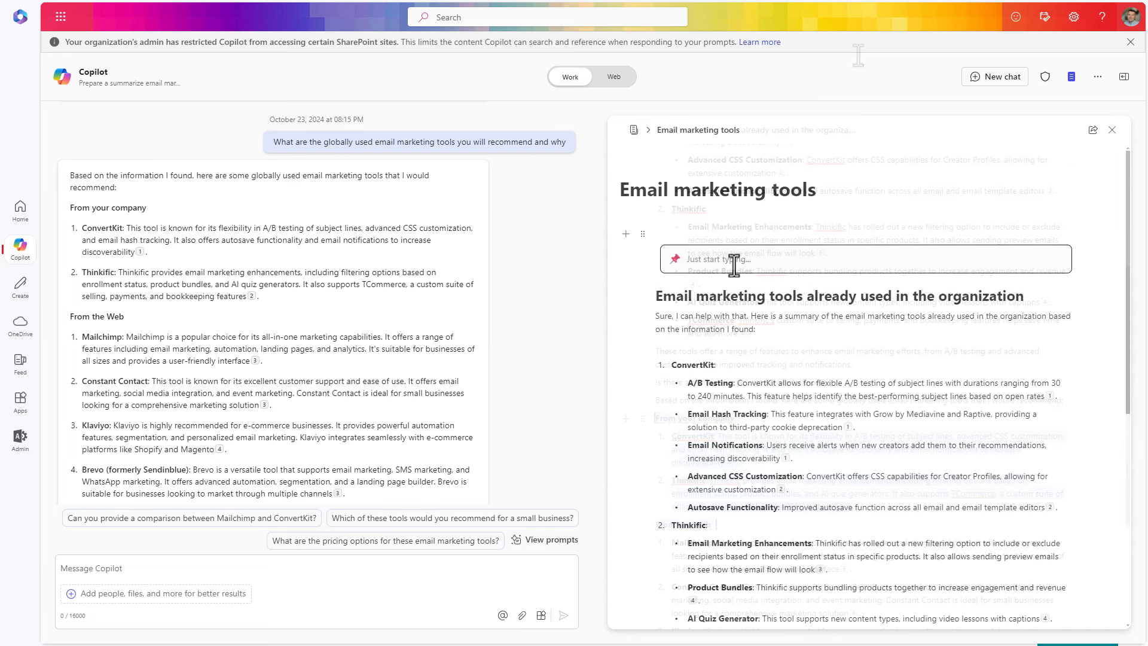
Try to mention the colleague in the callout below the page title
type("@ro")
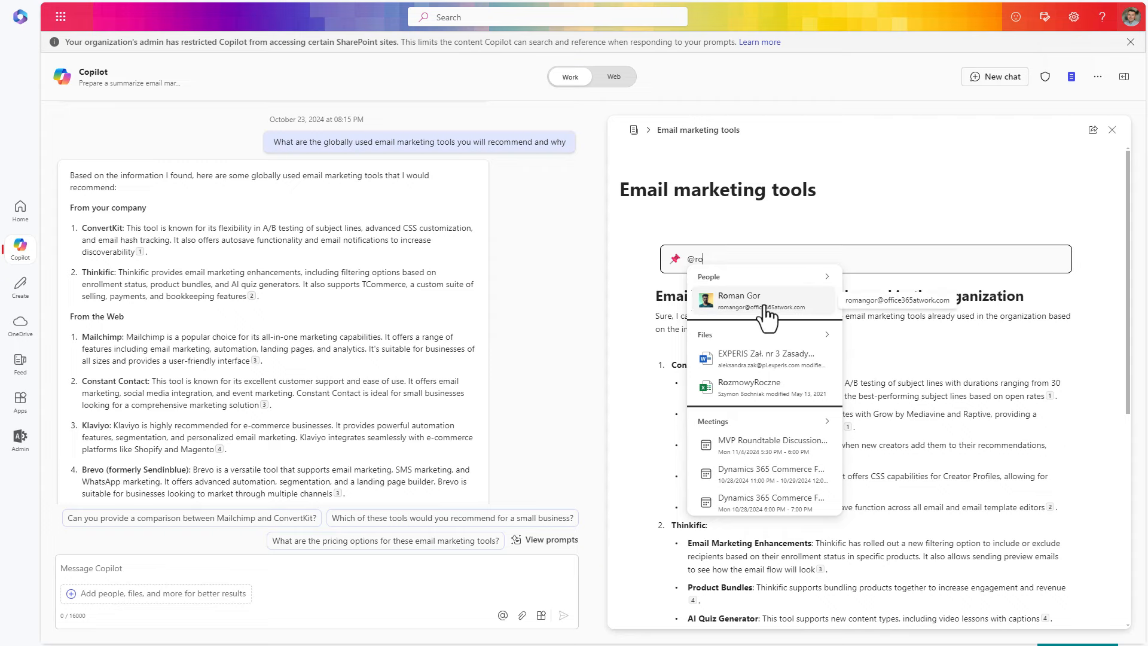
left_click(767, 314)
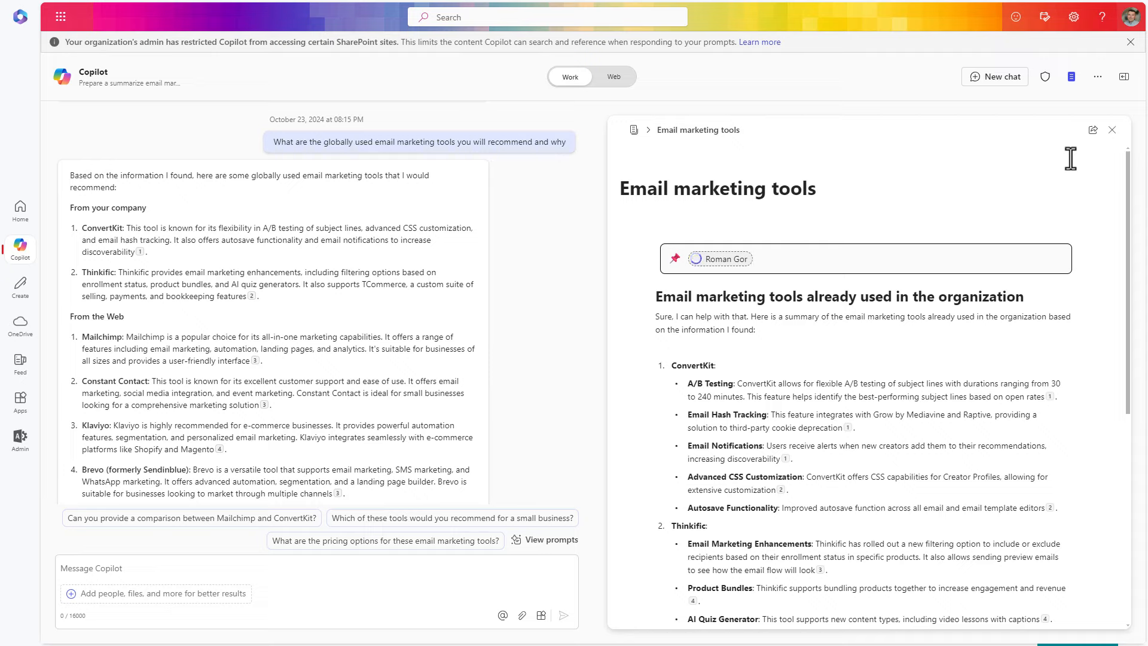
Create a page link that works only for people you choose and add the colleague as its recipient
left_click(1093, 133)
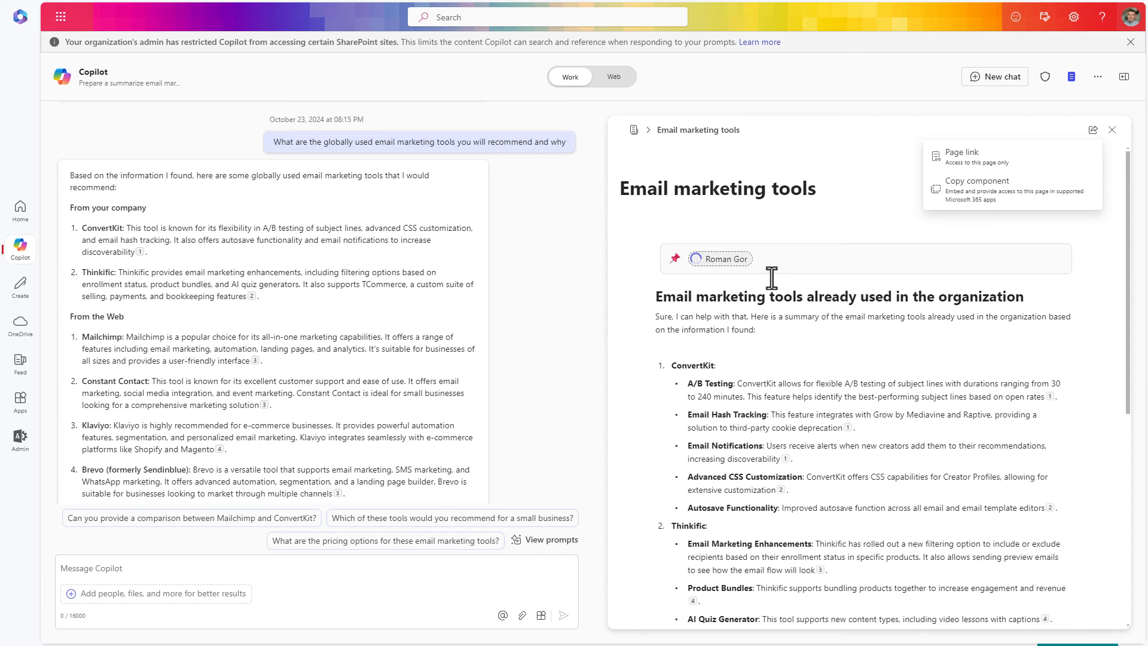
left_click(1039, 160)
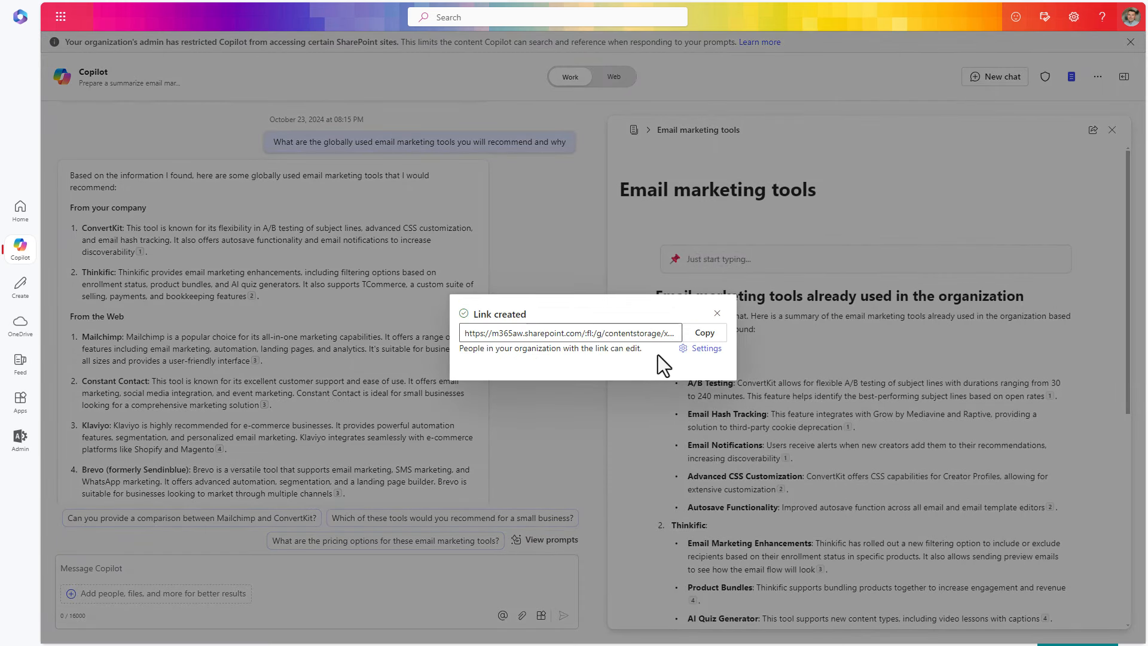
left_click(699, 349)
left_click(605, 359)
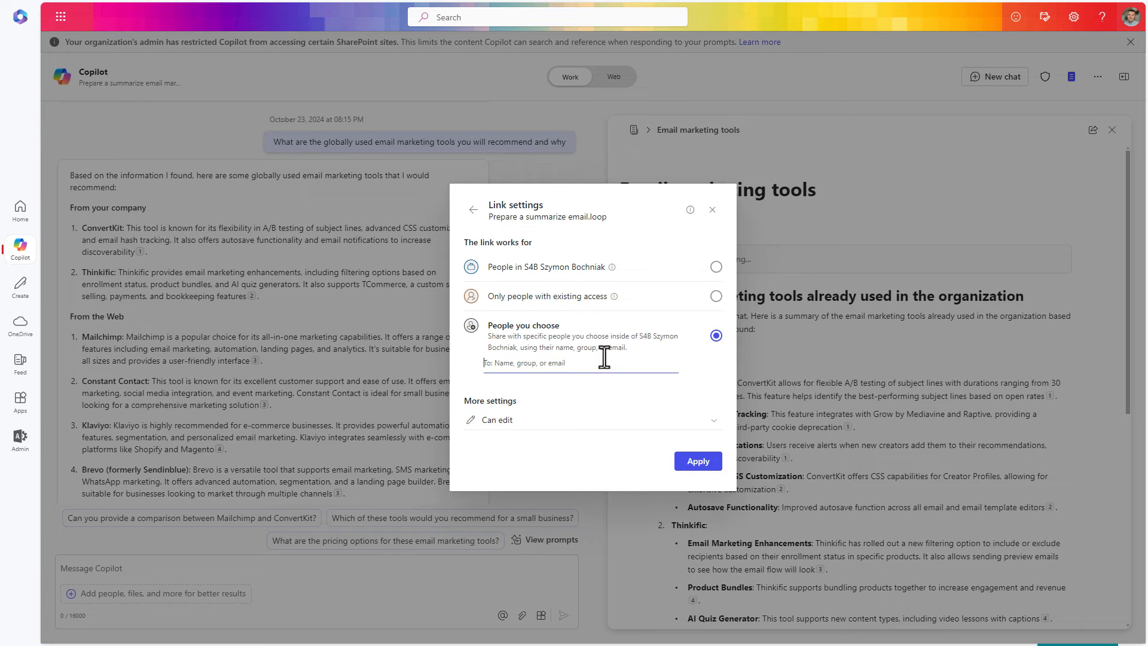
type("roman")
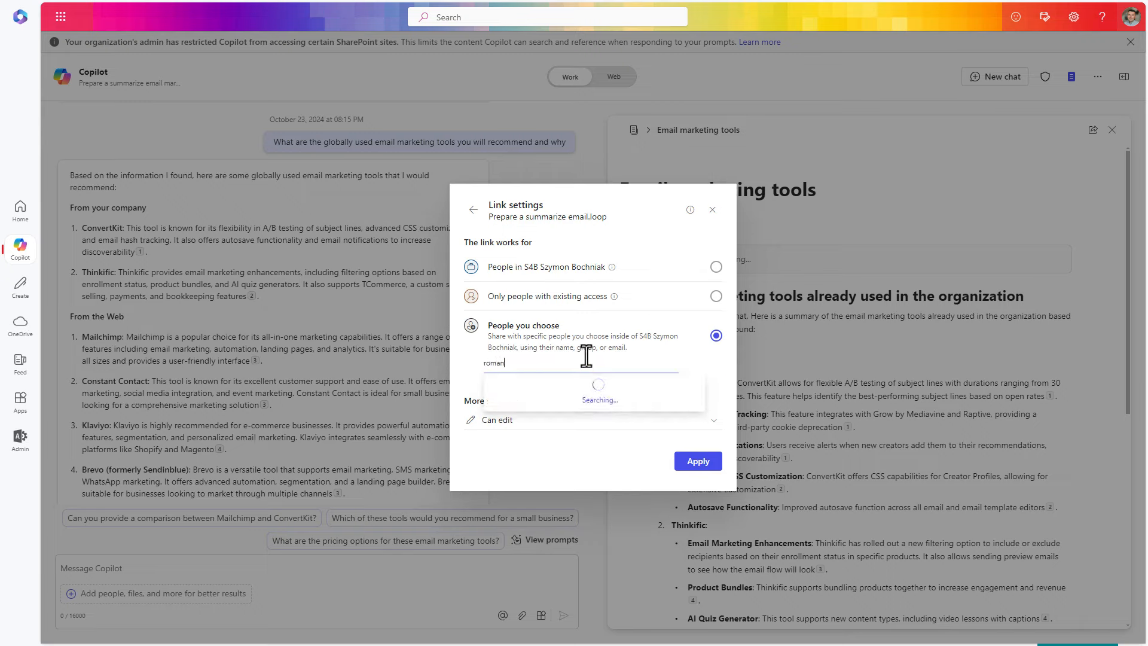
left_click(577, 394)
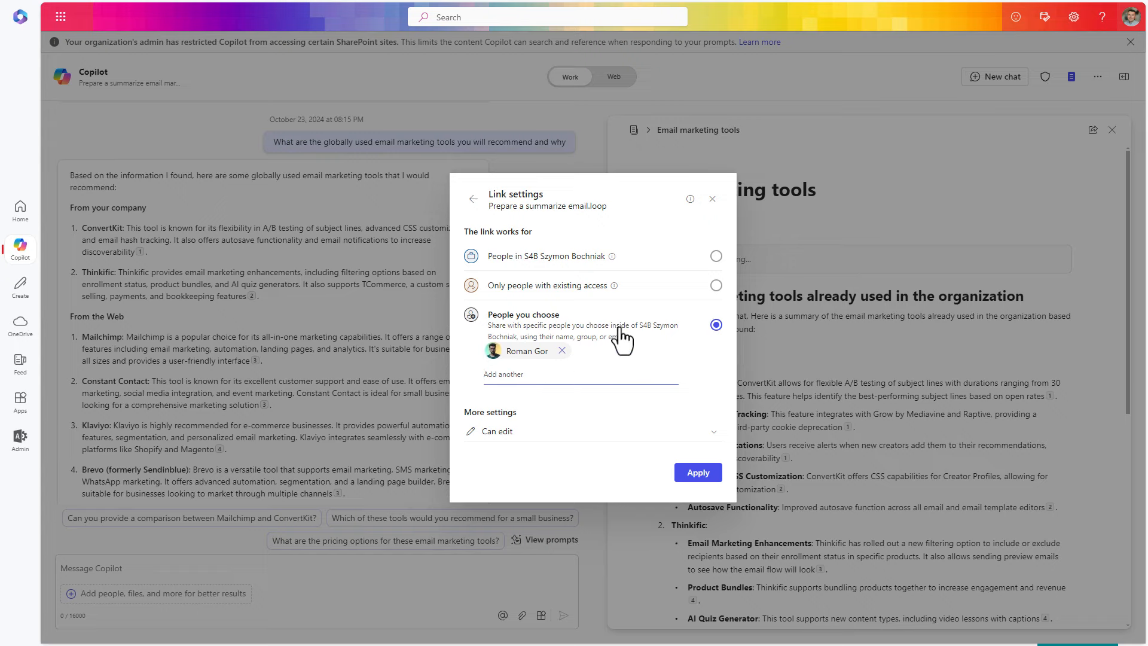
left_click(704, 480)
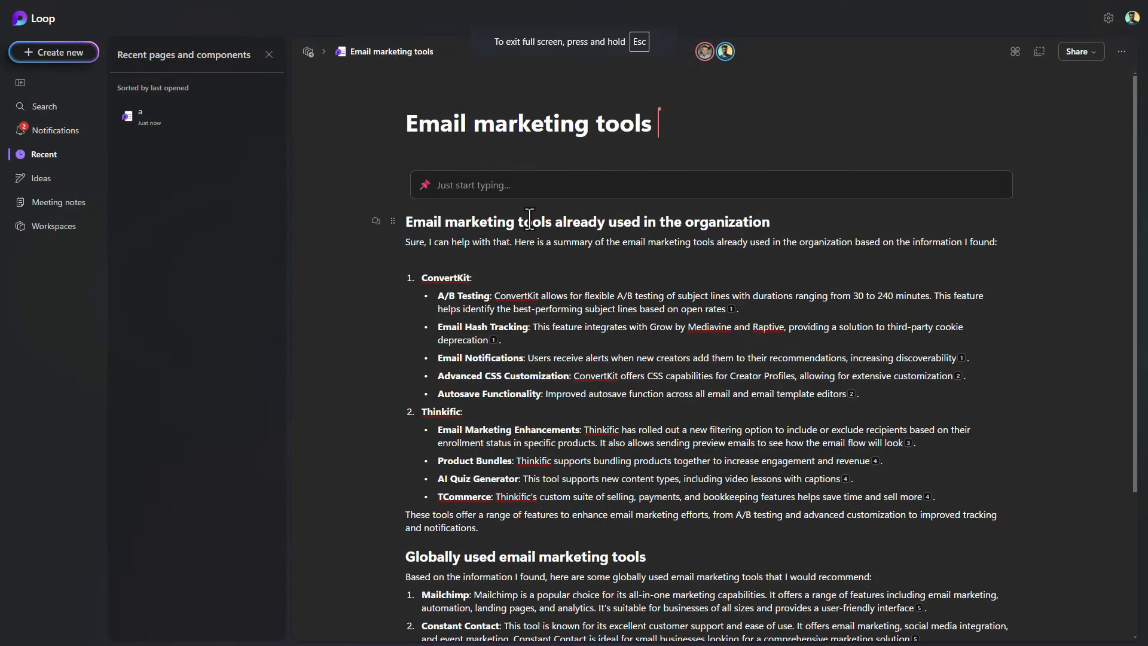
scroll(530, 219, "down", 3)
scroll(529, 219, "up", 3)
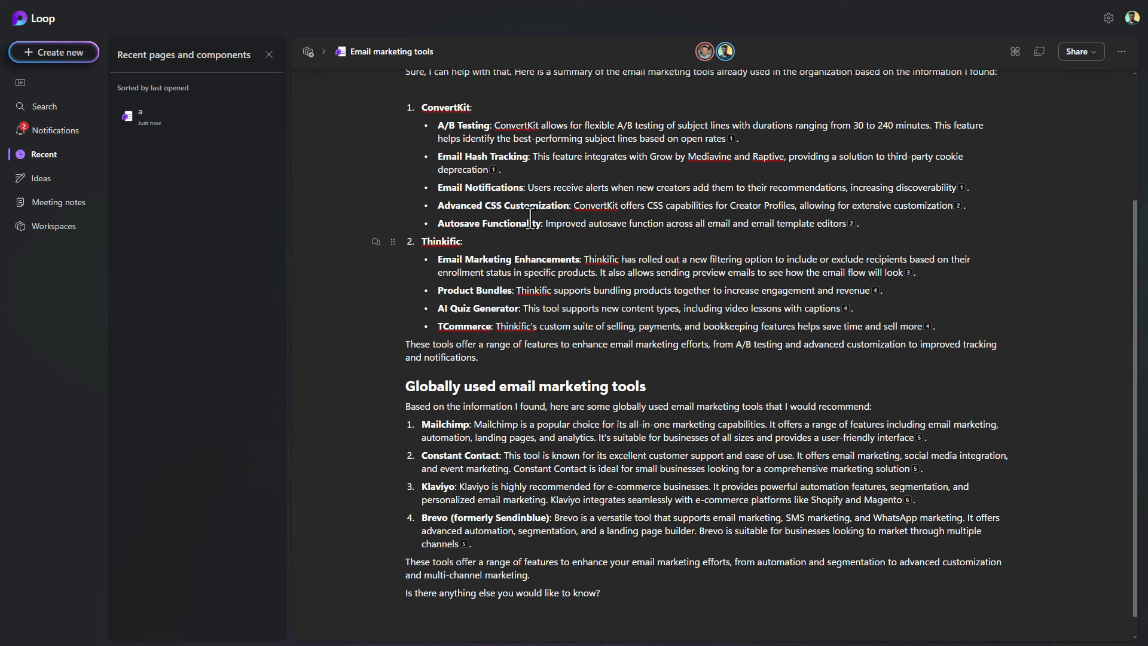
scroll(725, 192, "down", 3)
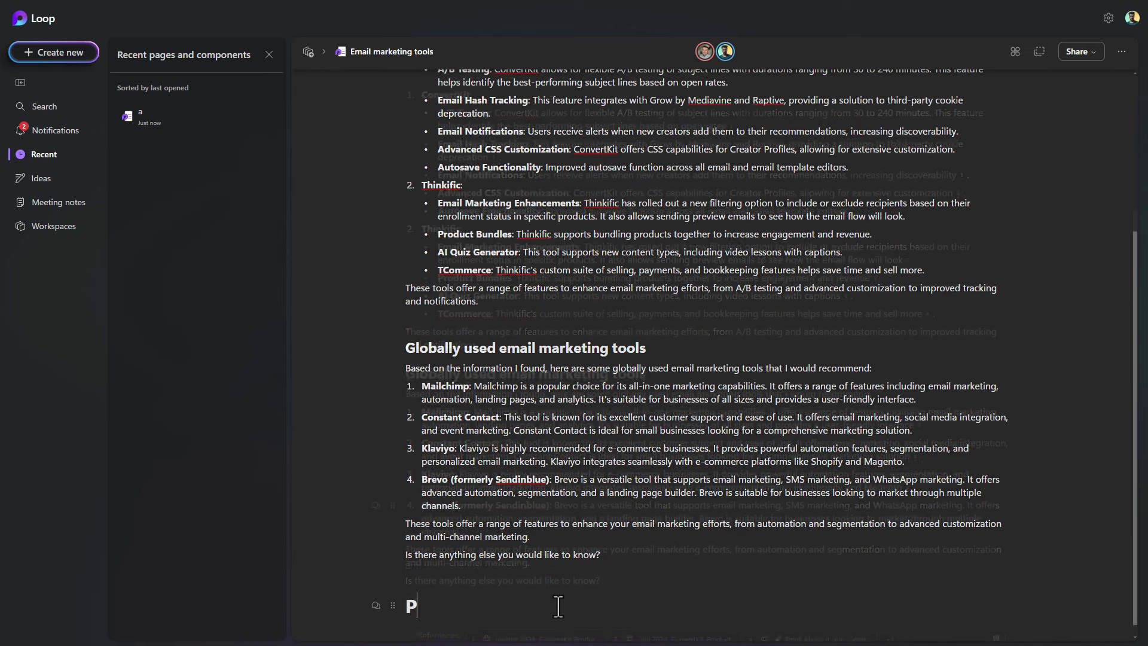
type("lan")
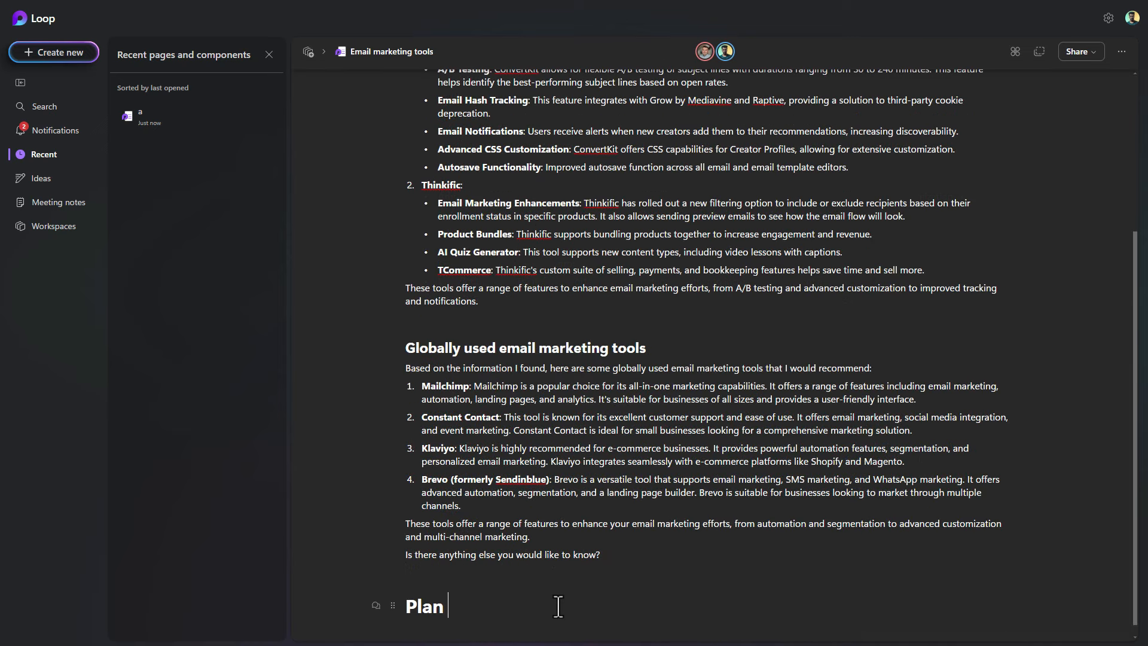
type(" for the mi")
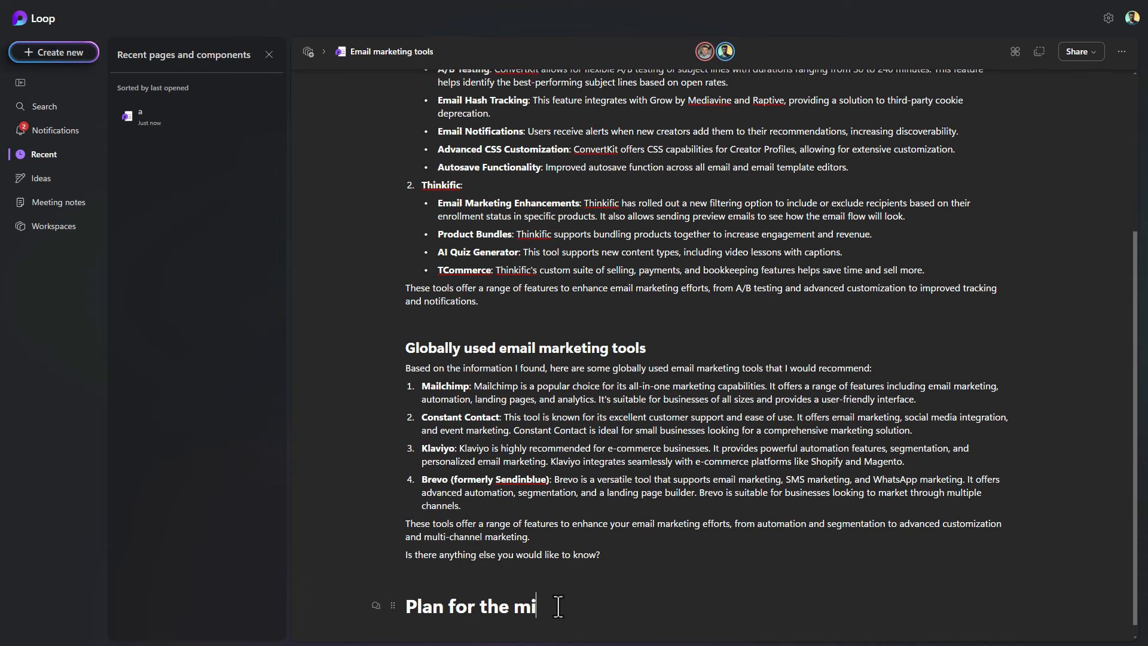
key("BackSpace")
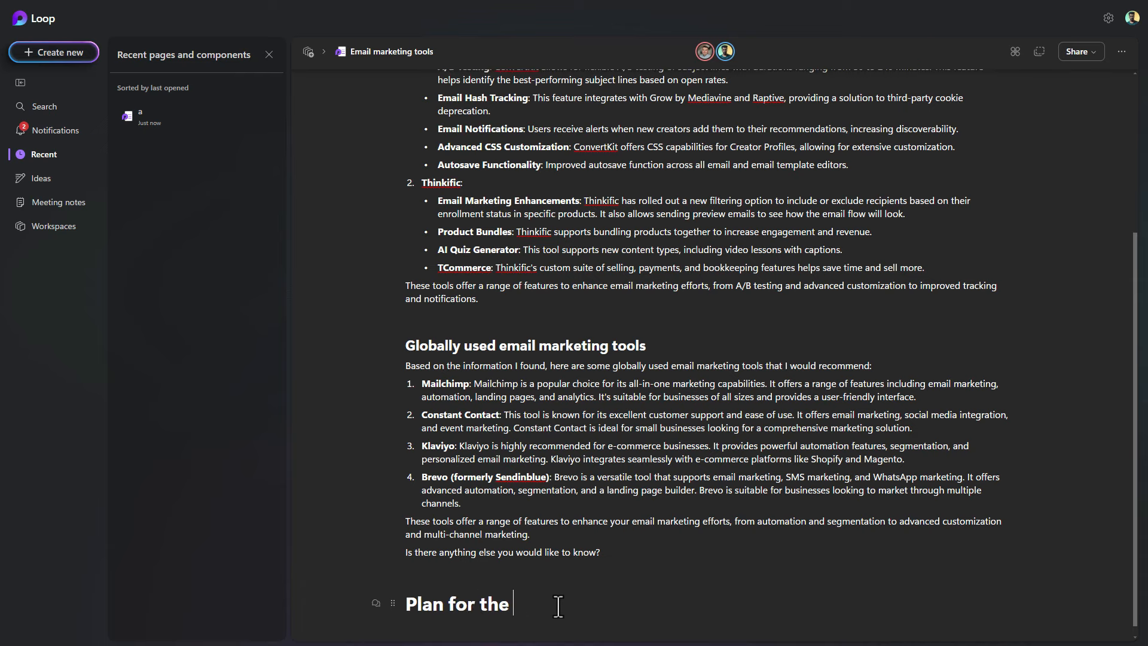
key("BackSpace")
key("BackSpace")
key("BackSpace")
key("BackSpace")
key("BackSpace")
key("BackSpace")
key("BackSpace")
key("BackSpace")
key("BackSpace")
Add the heading "New email marketing tools strategy" at the end of the shared page
type("Ne")
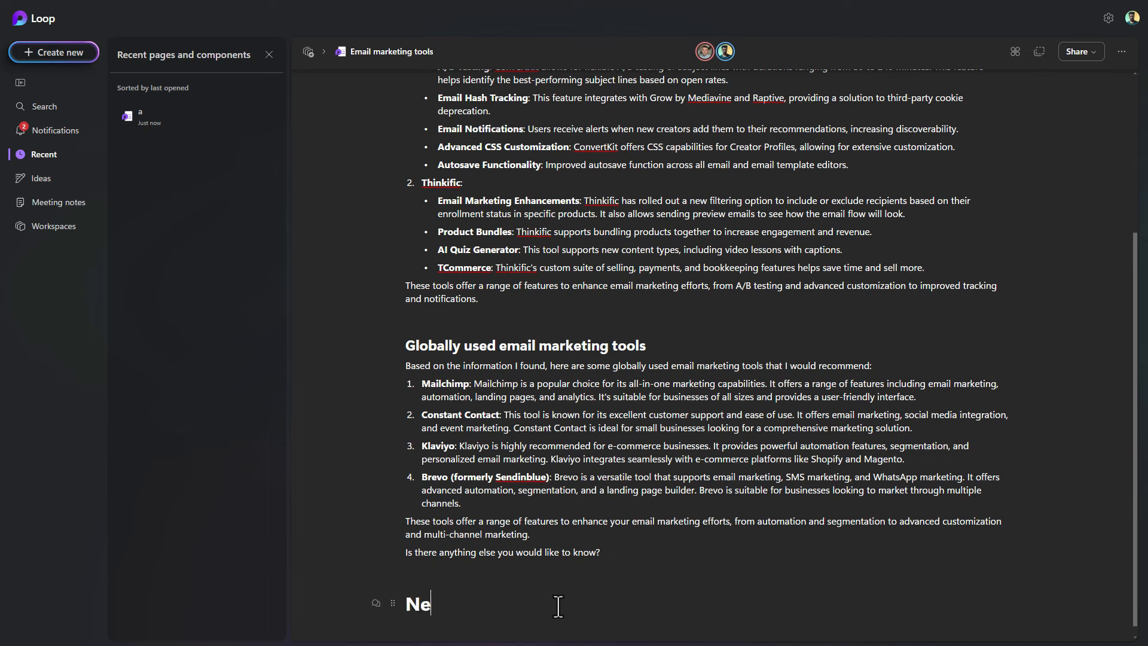
type("w email")
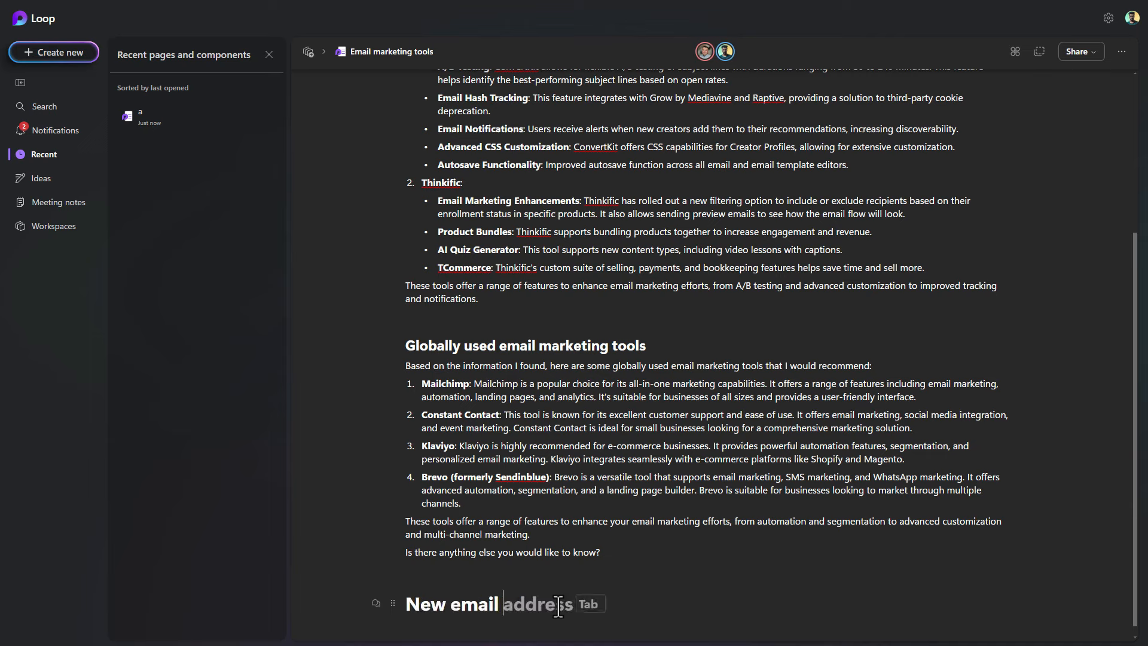
type(" marketing")
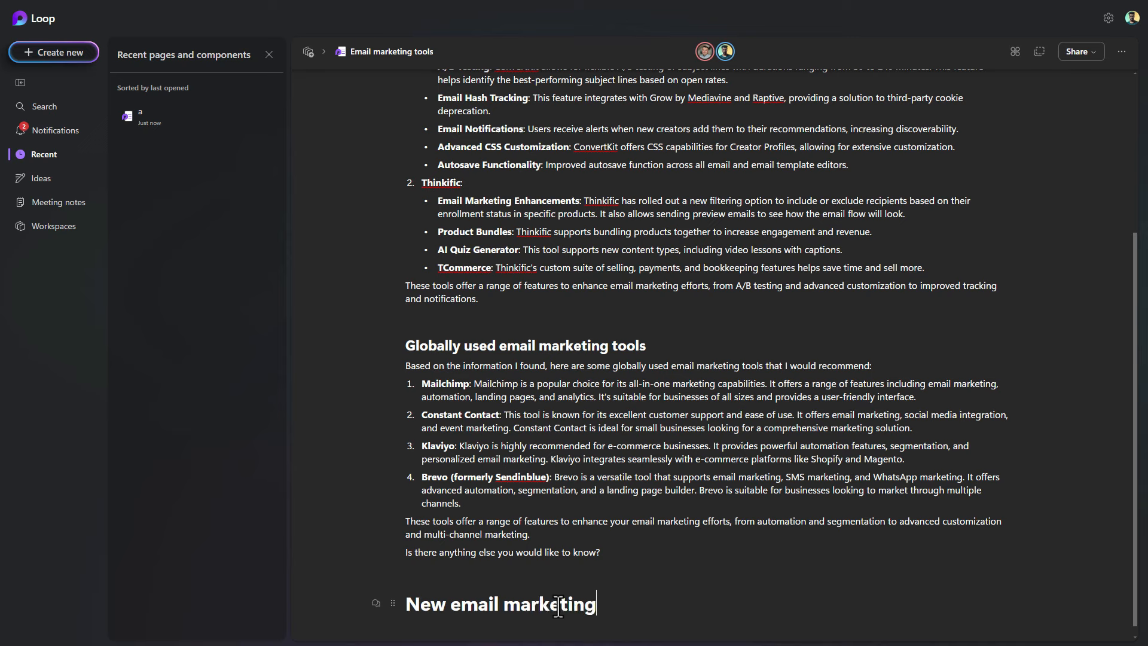
type(" tools strategy")
key("Return")
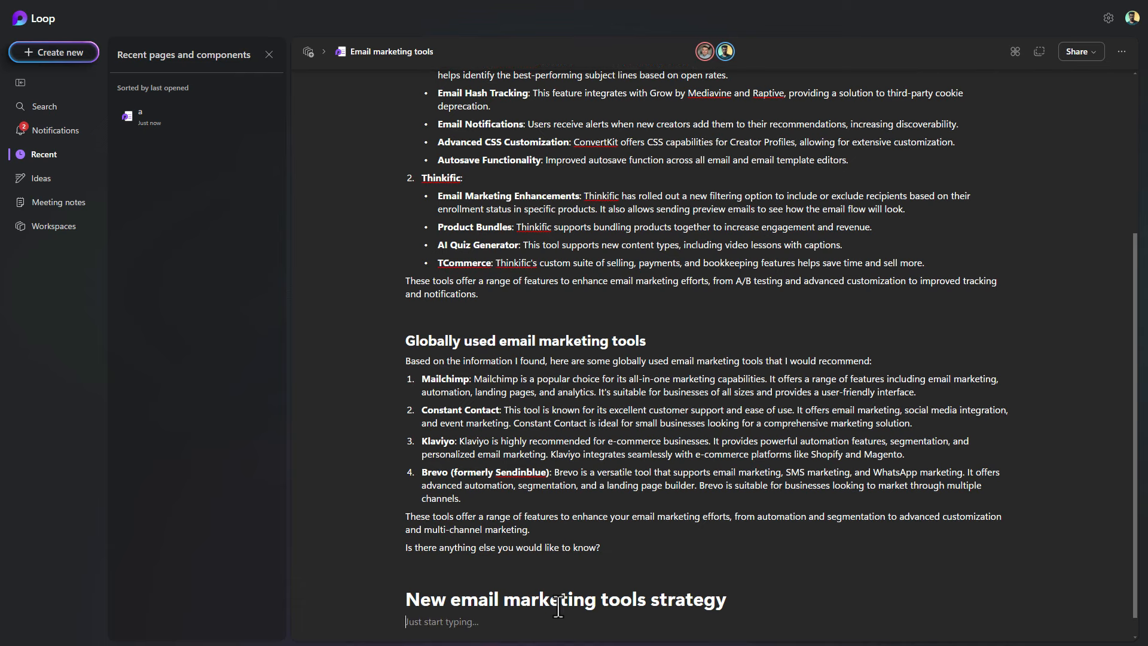
Insert a Kanban board template below the "New email marketing tools strategy" heading
type("/")
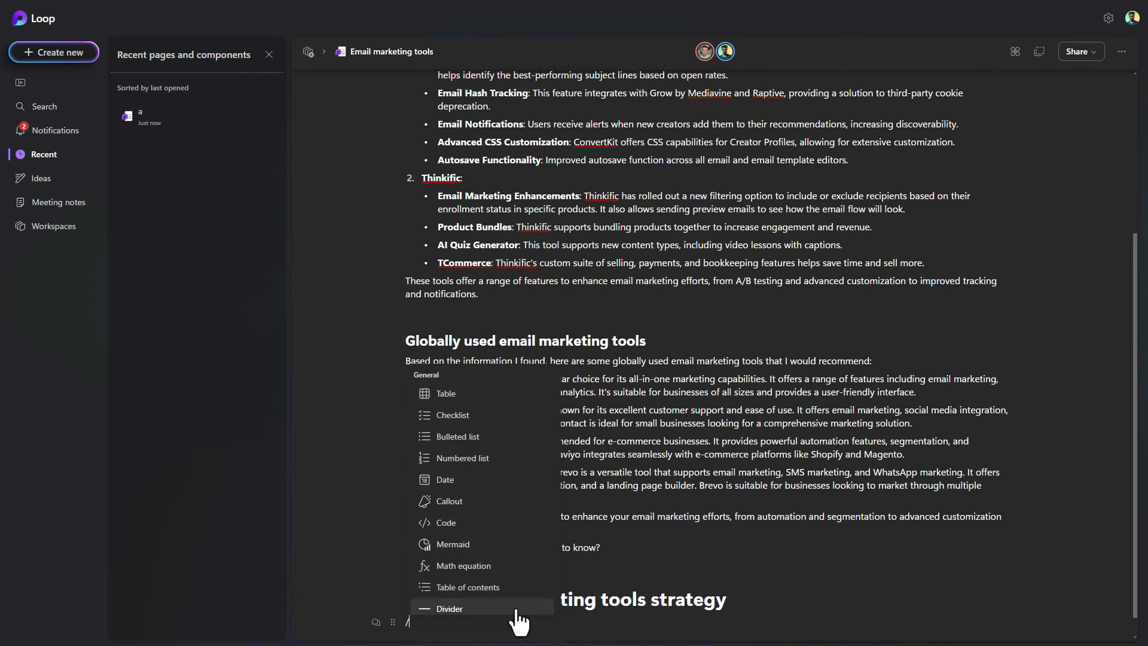
scroll(489, 478, "down", 5)
scroll(489, 510, "down", 3)
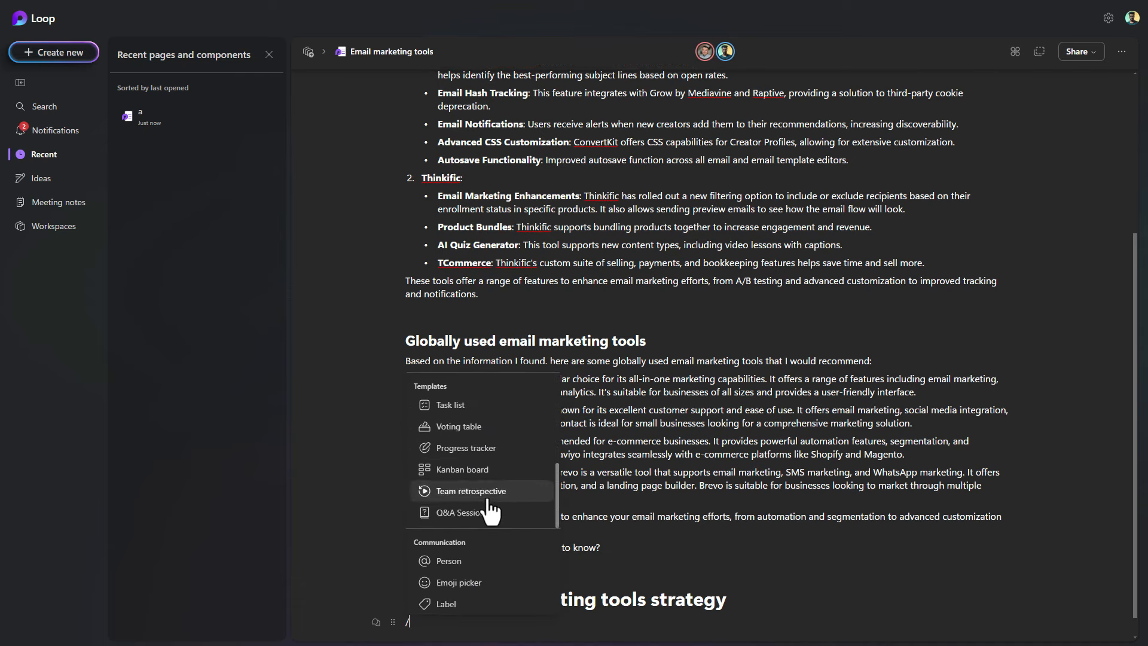
left_click(497, 460)
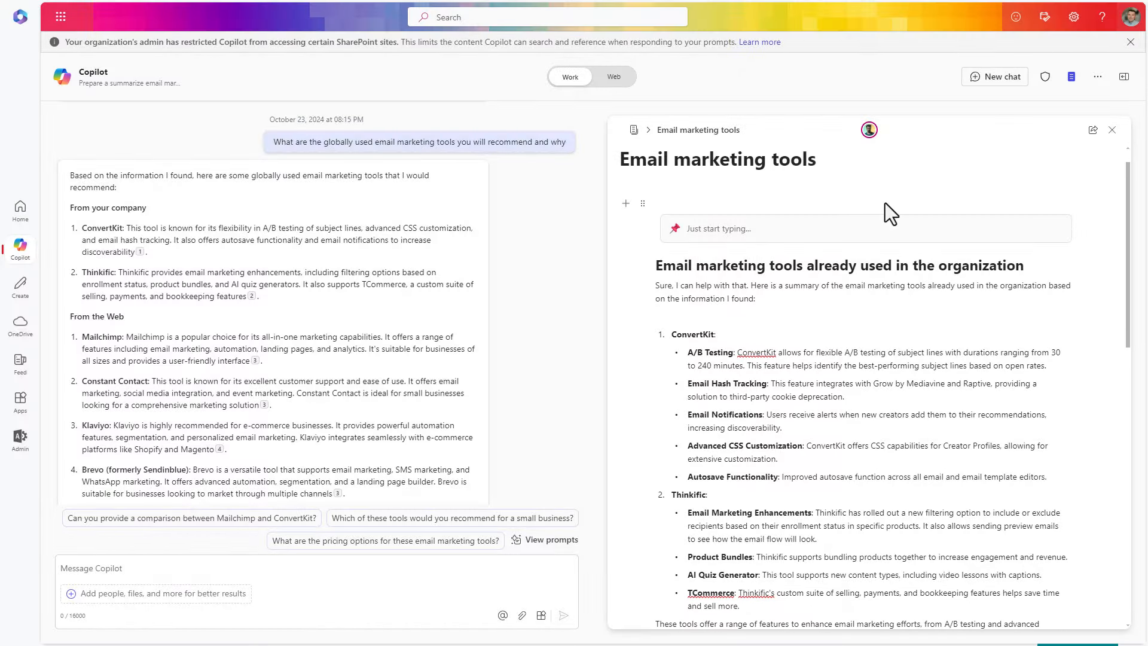
Examine the new strategy heading and Kanban board at the end of the page beside the Copilot chat
scroll(885, 203, "down", 15)
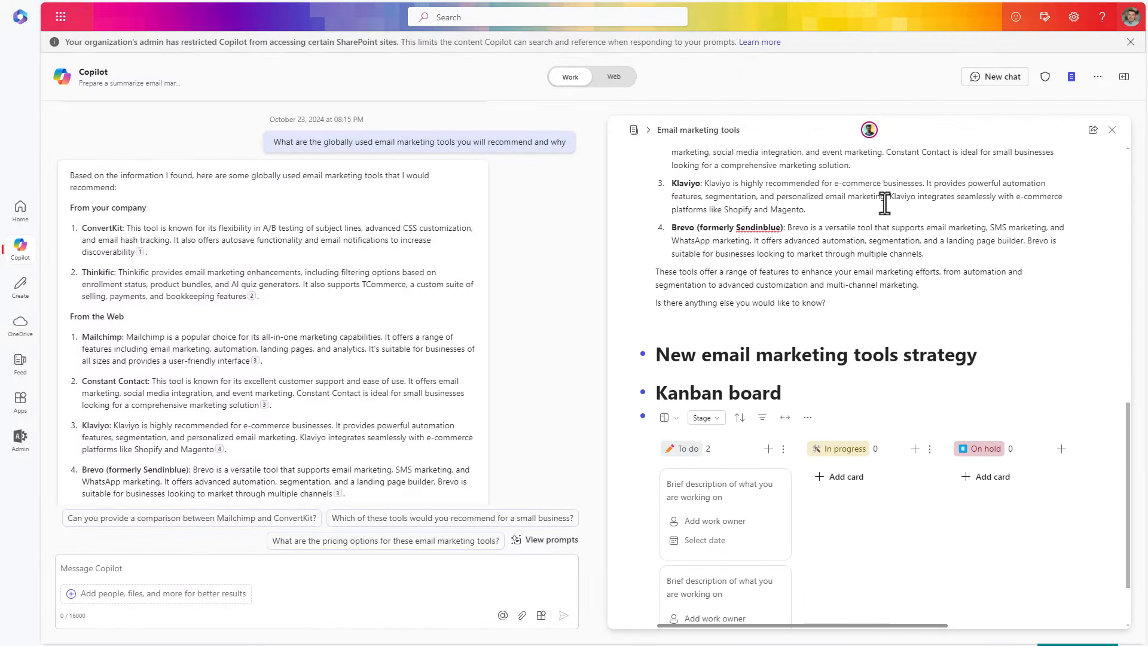
scroll(885, 203, "down", 2)
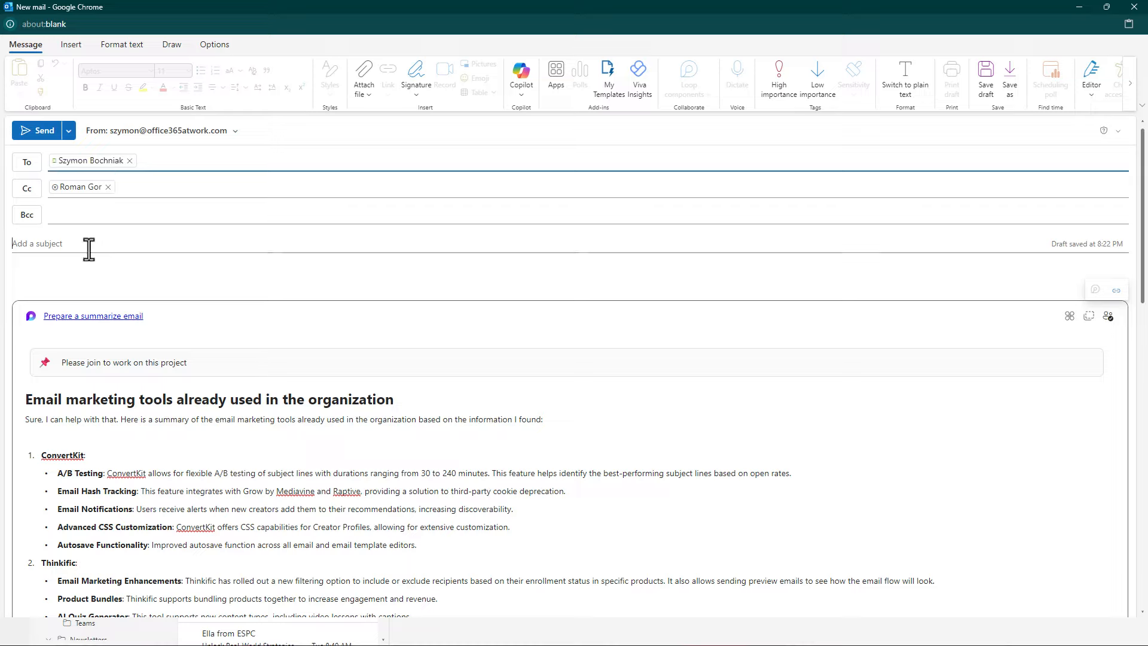
Set the subject of the new email containing the page component to "Join us in the collaboration"
left_click(89, 248)
type("Join us in the collaboration")
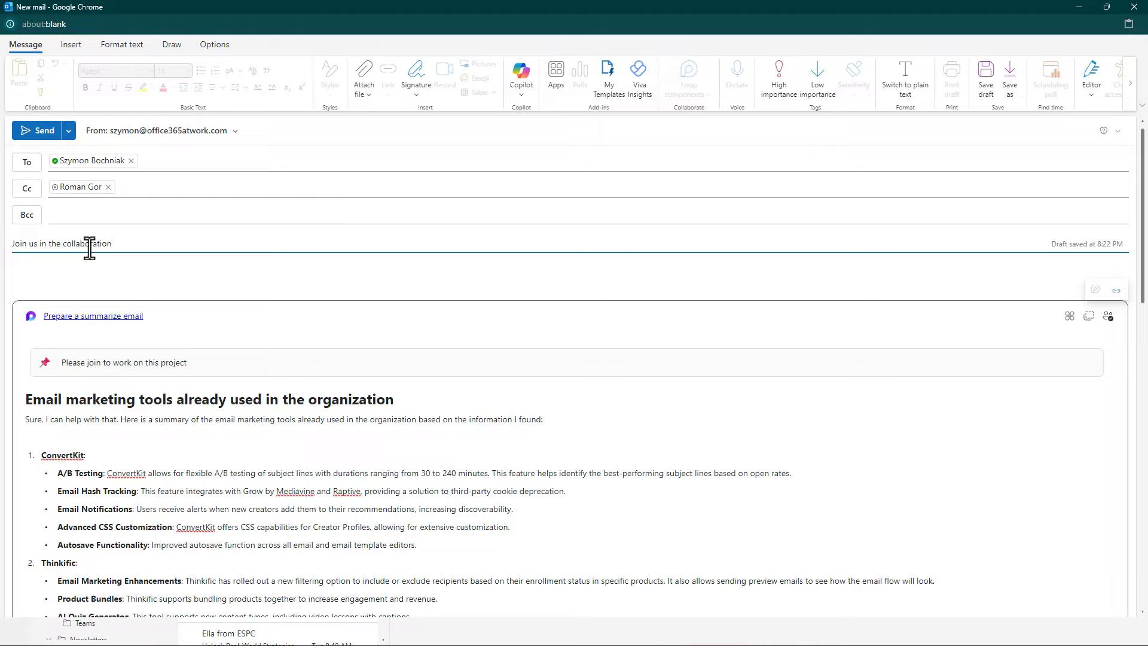
Examine the page component embedded in the email, including who authored the ConvertKit entry and the Kanban board heading
scroll(210, 278, "down", 10)
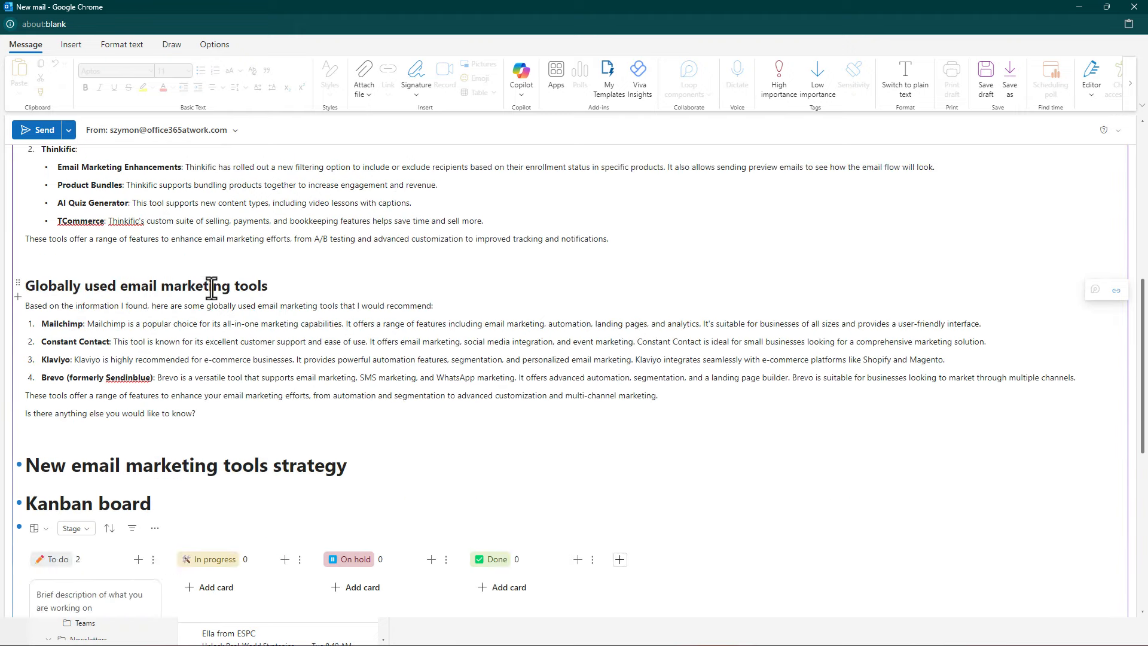
scroll(212, 293, "down", 4)
scroll(174, 264, "up", 9)
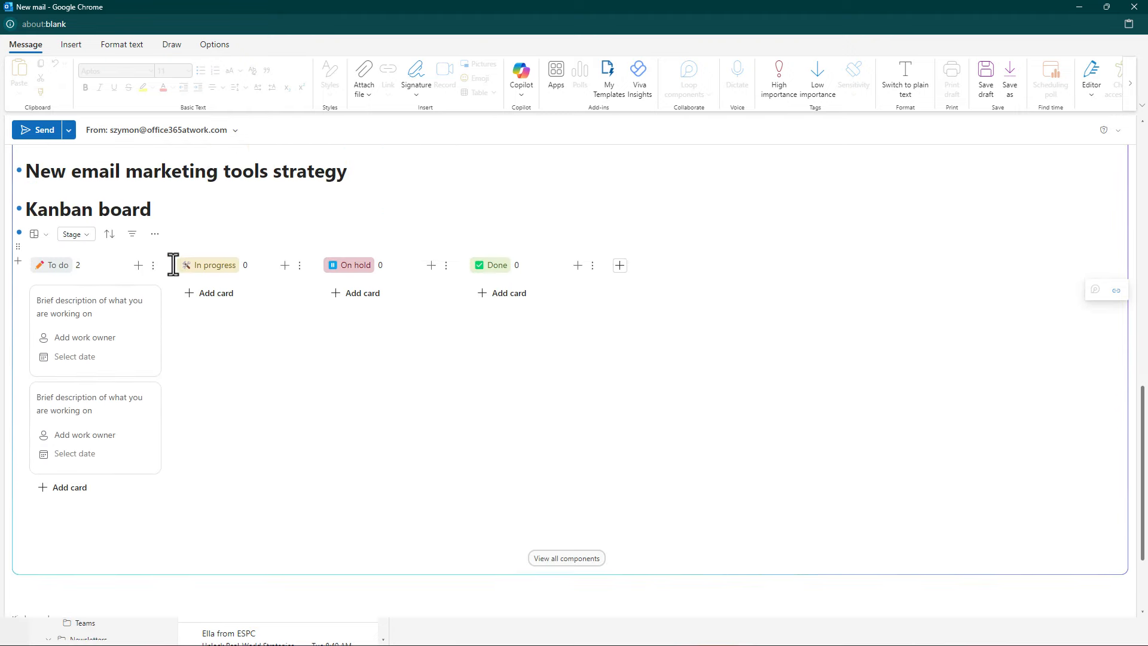
scroll(259, 278, "up", 5)
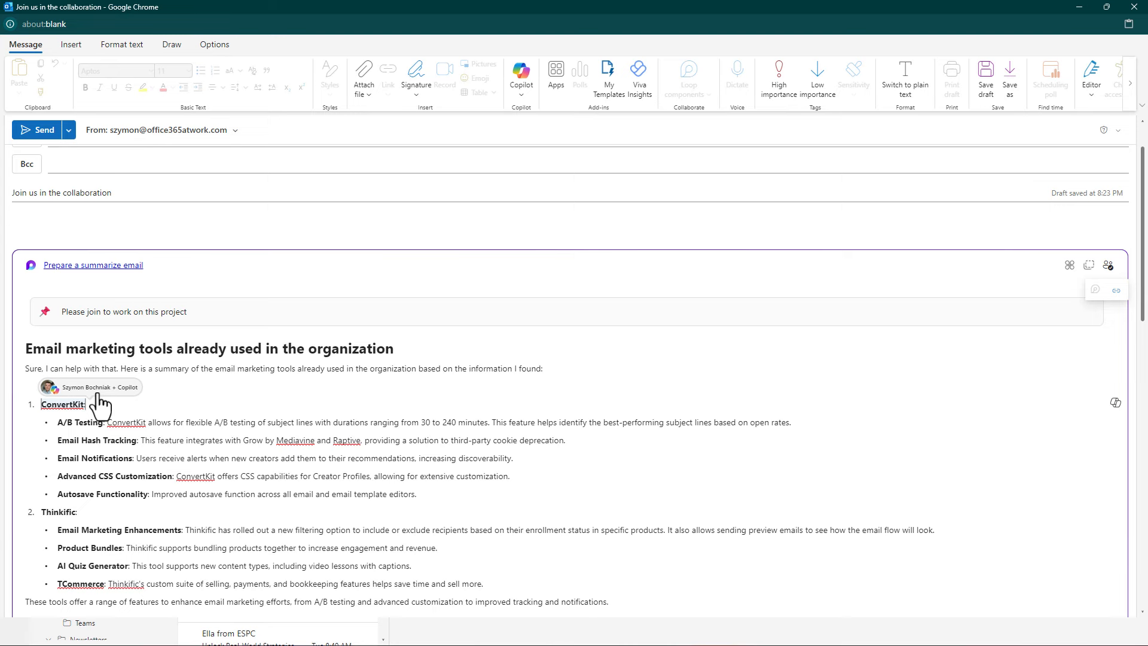
scroll(25, 397, "down", 6)
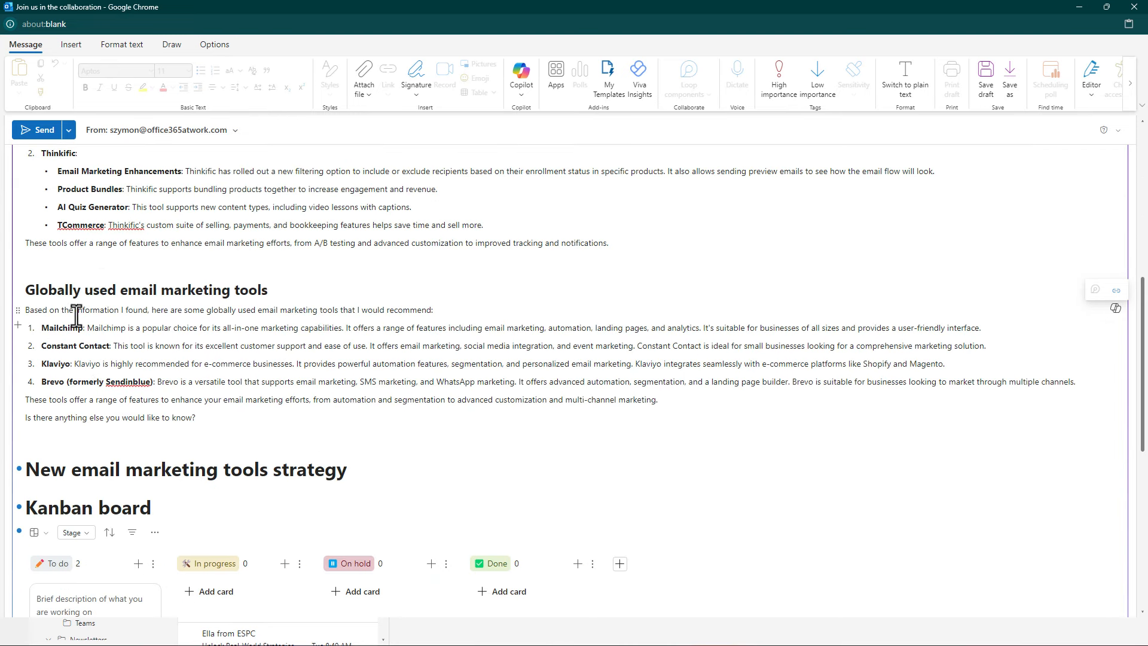
left_click(77, 312)
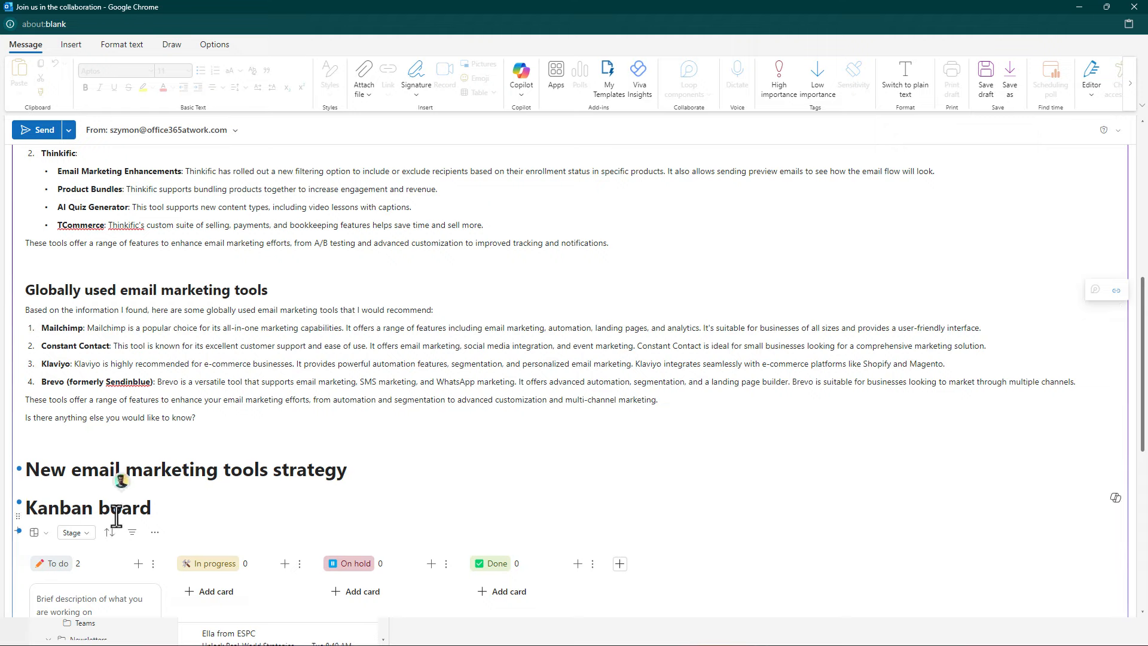
mouse_move(120, 484)
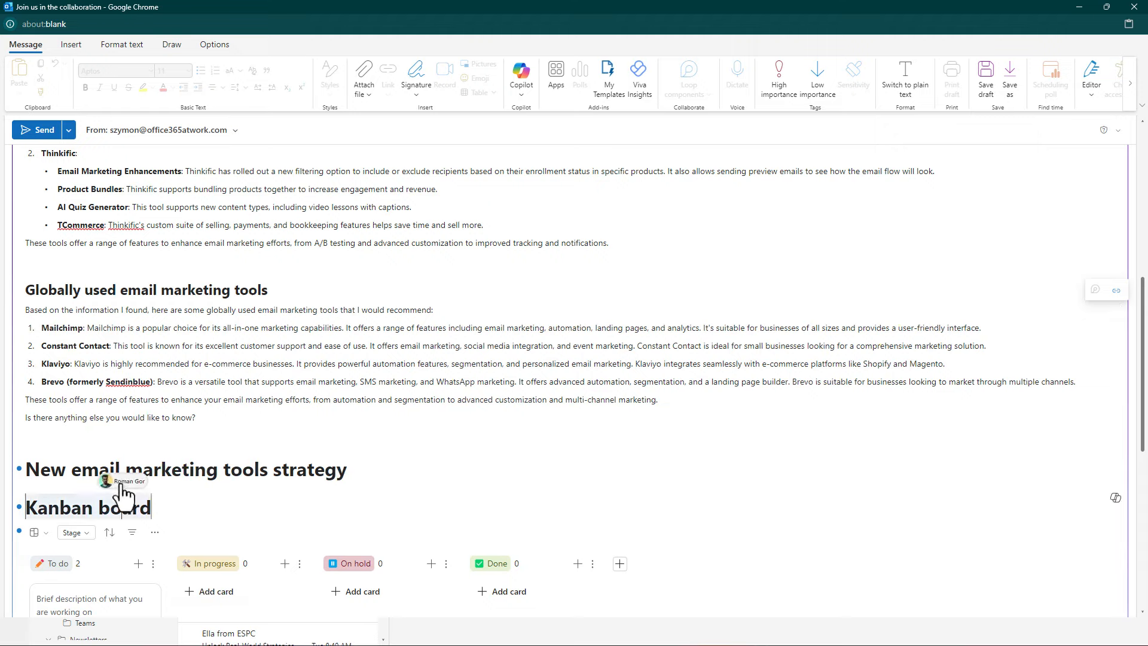